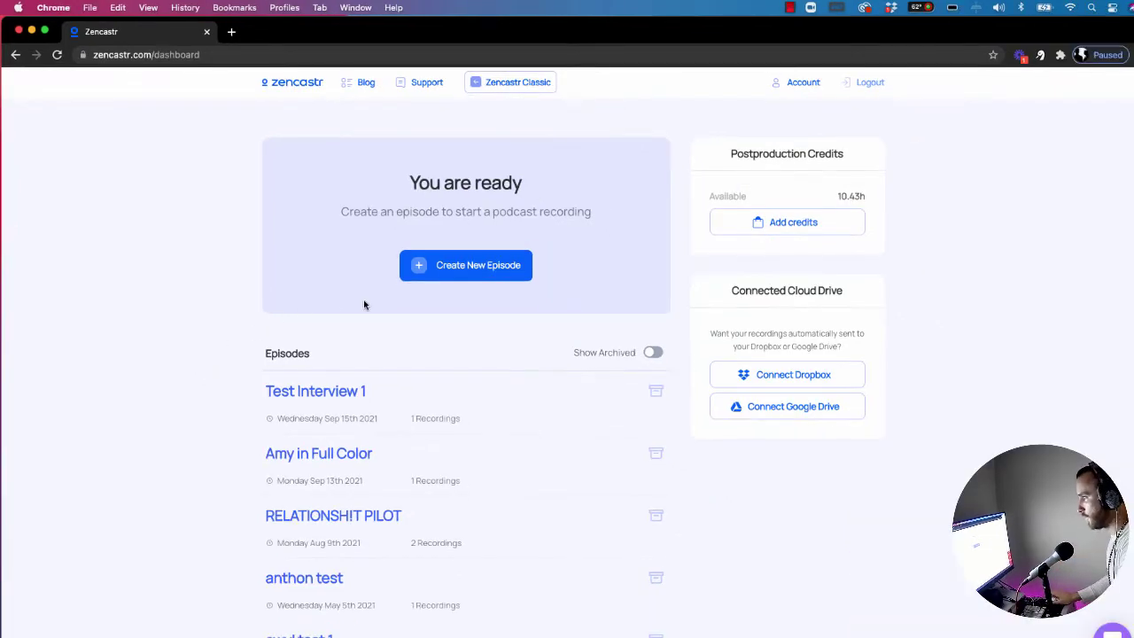
Create a new audio-only episode named 'Test Interview 2'
click(477, 279)
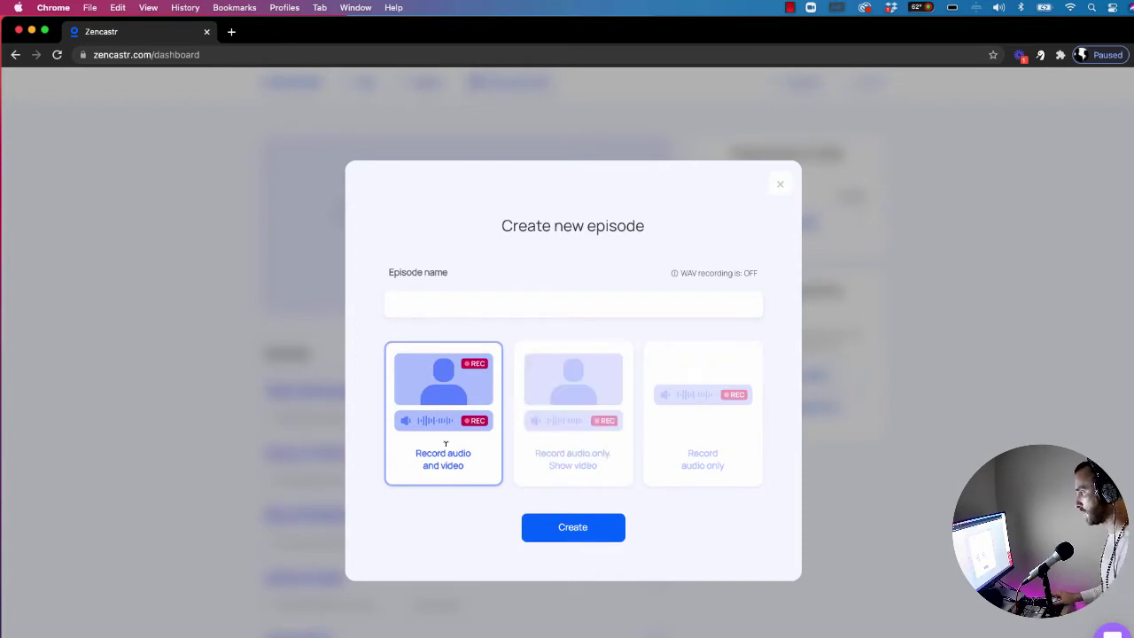
click(689, 416)
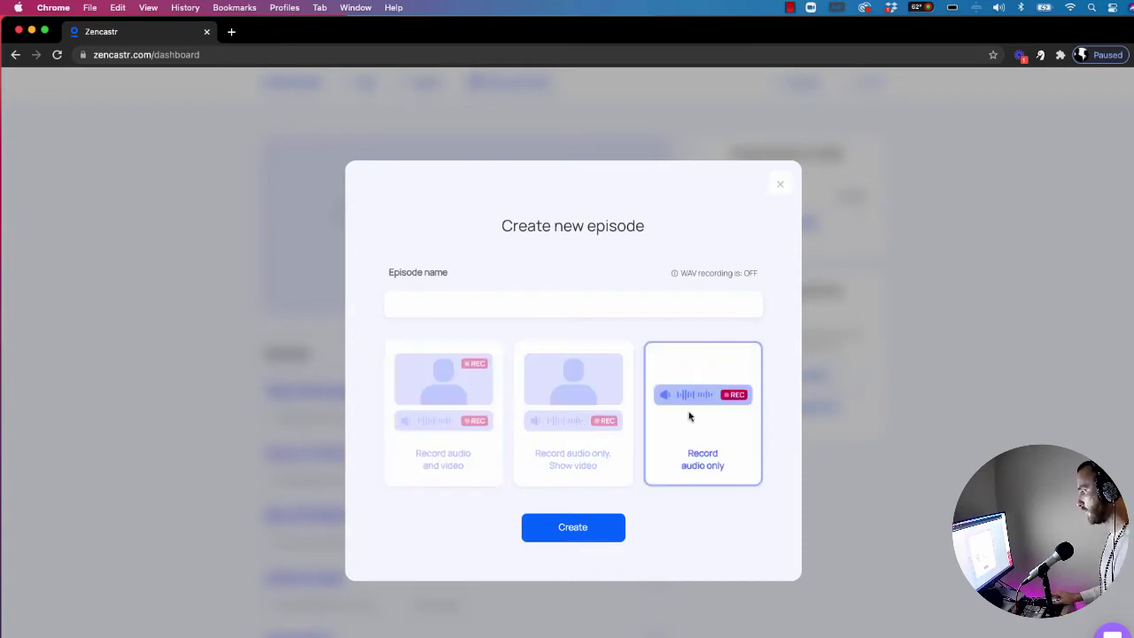
click(577, 529)
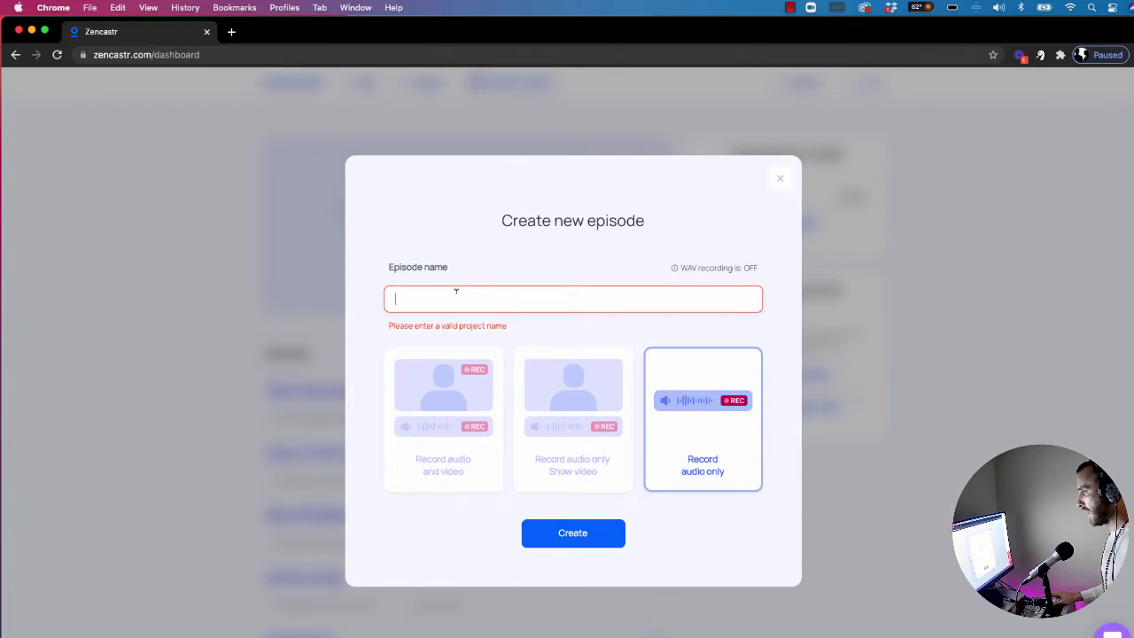
text(Test Interview 2)
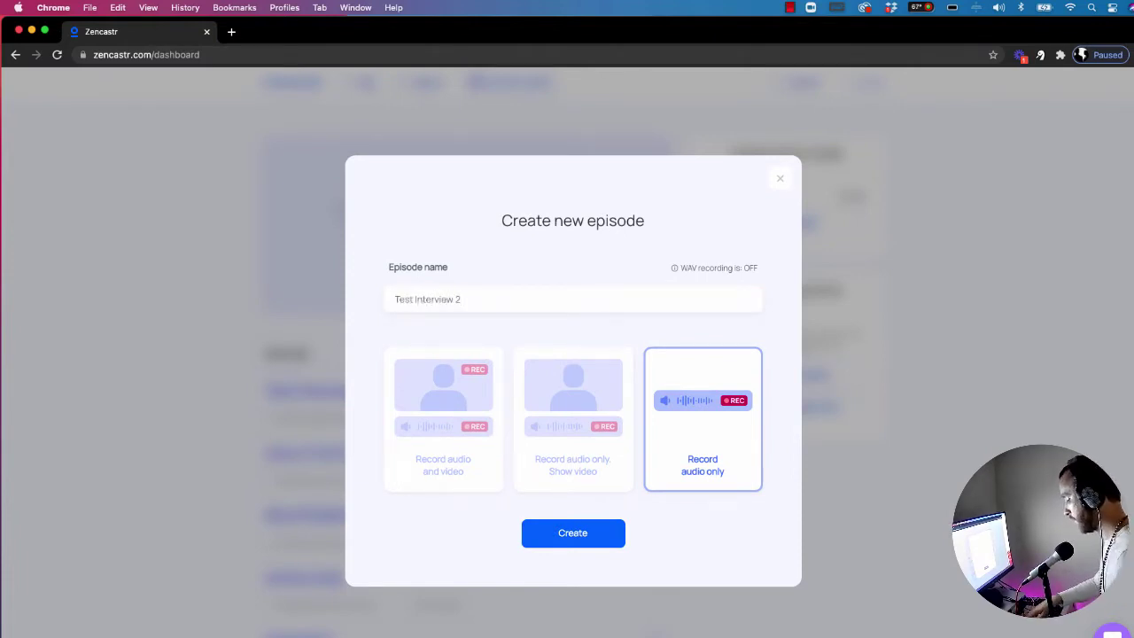
key(Return)
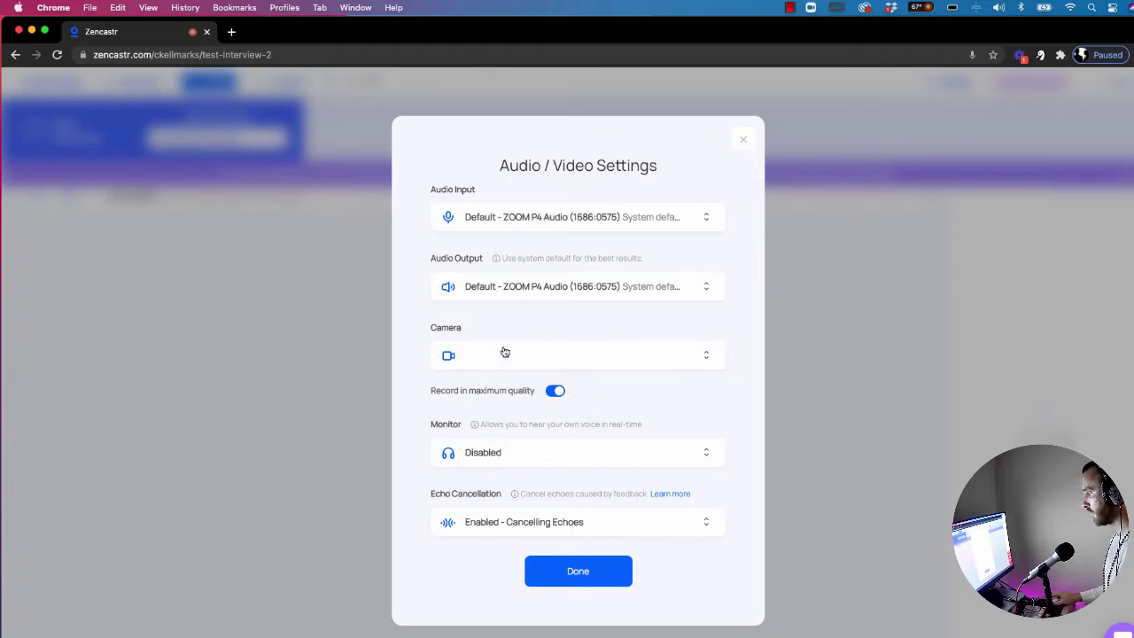
Check the available cameras without changing them and confirm the Audio / Video Settings
click(606, 357)
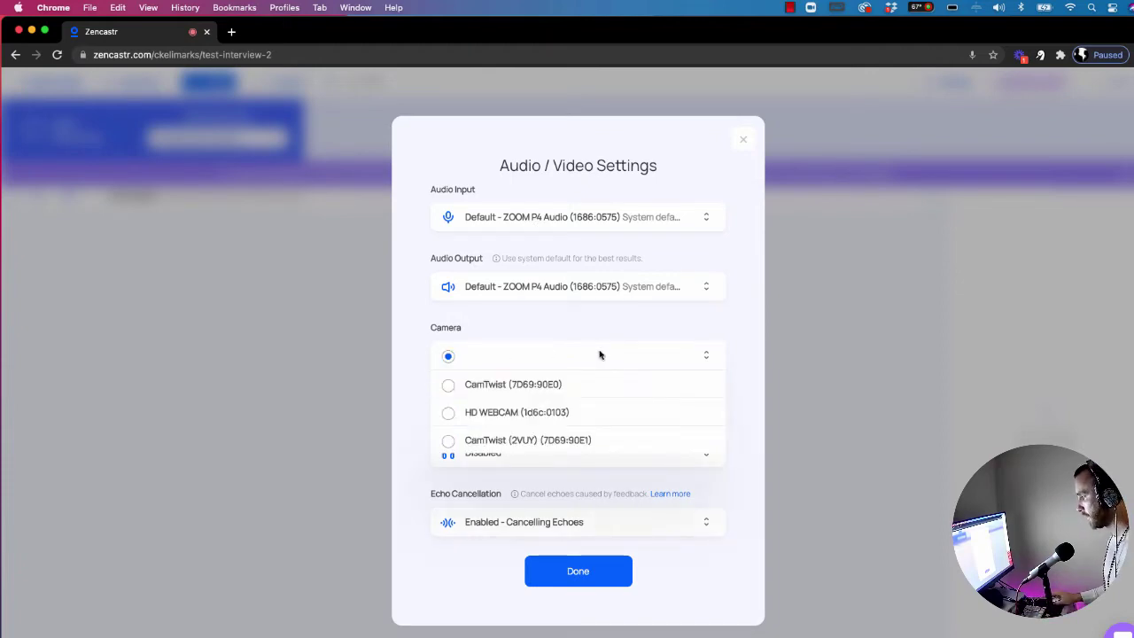
click(600, 355)
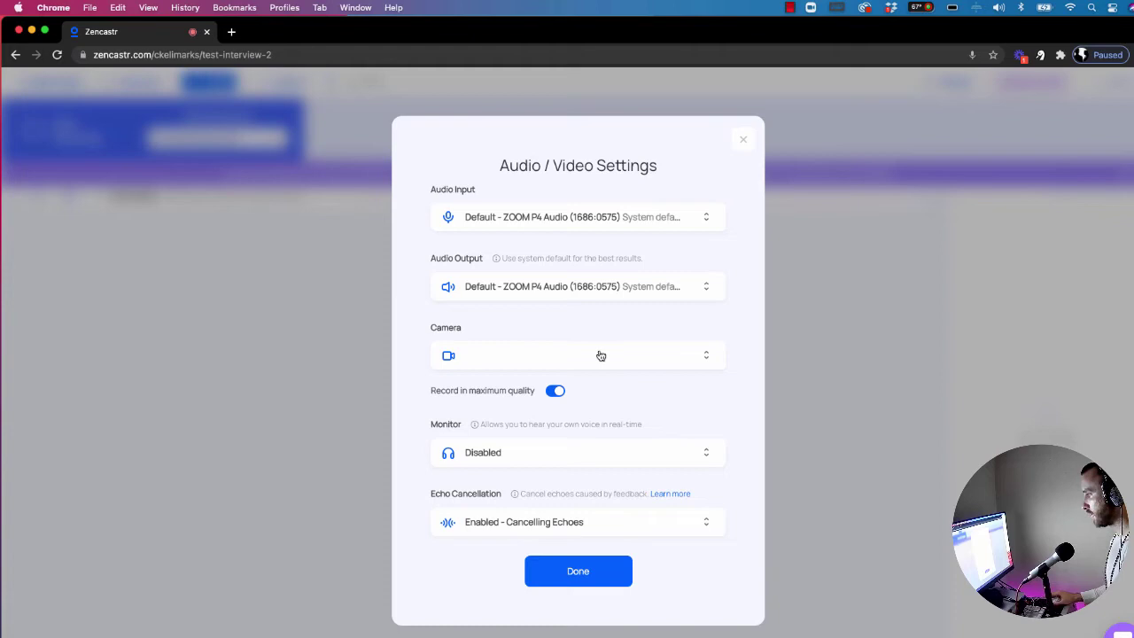
click(602, 575)
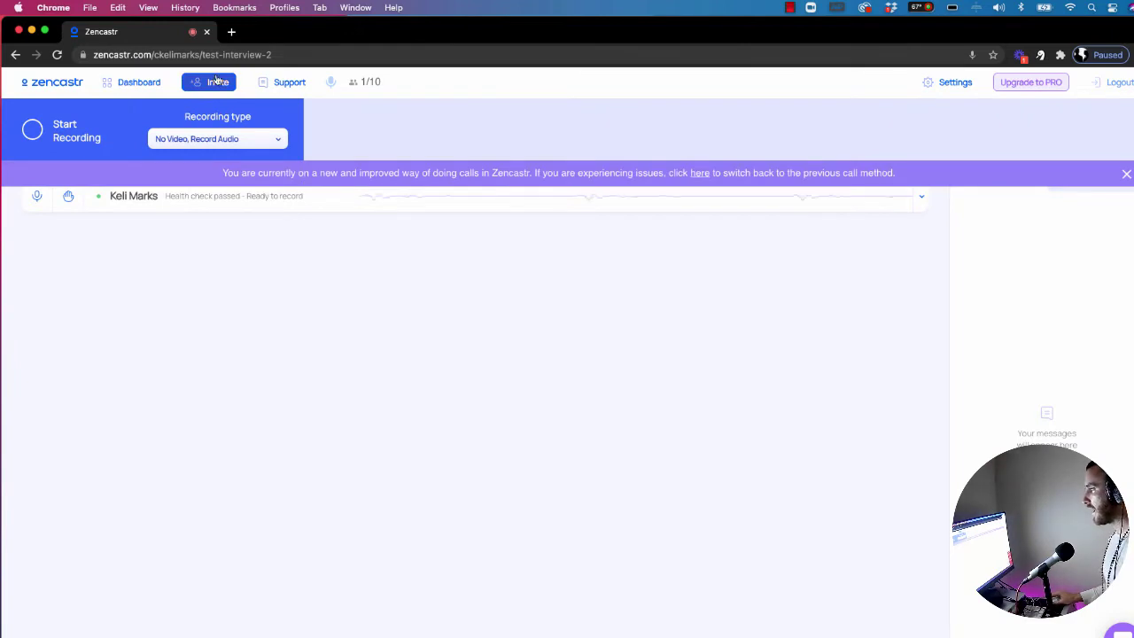
Copy the episode's guest invite link, then close the invitation form
click(217, 82)
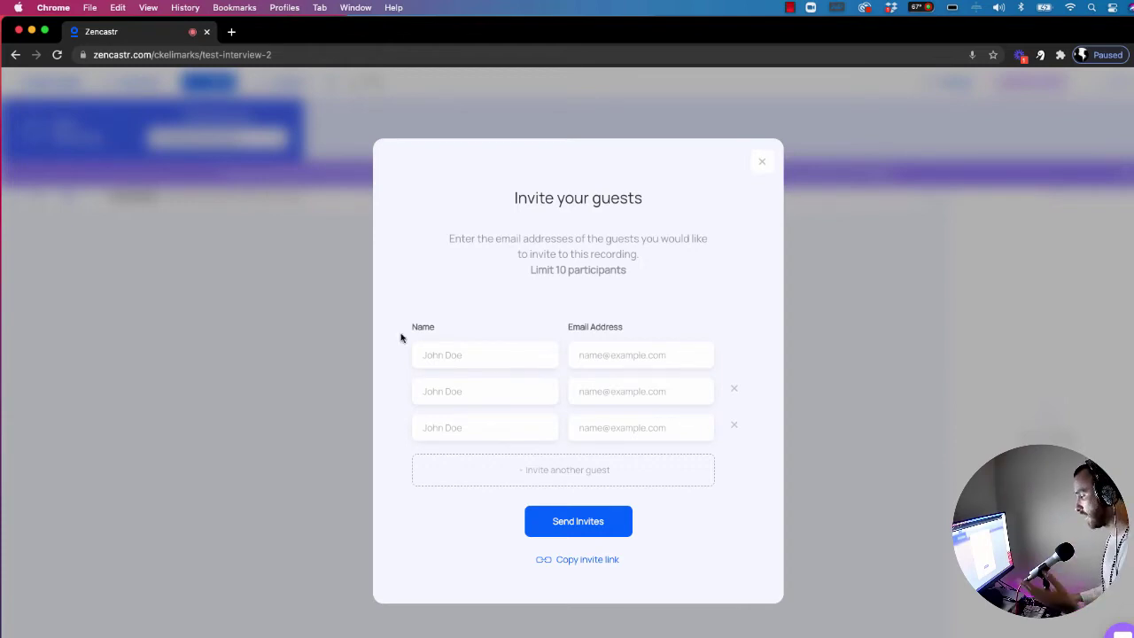
click(557, 566)
click(469, 354)
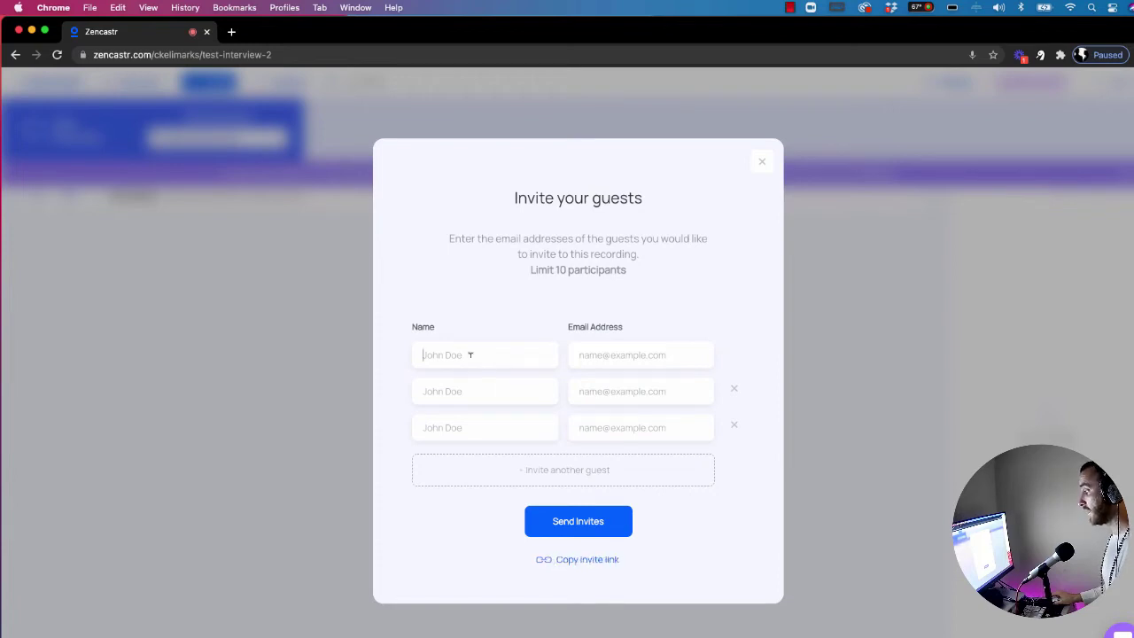
click(635, 354)
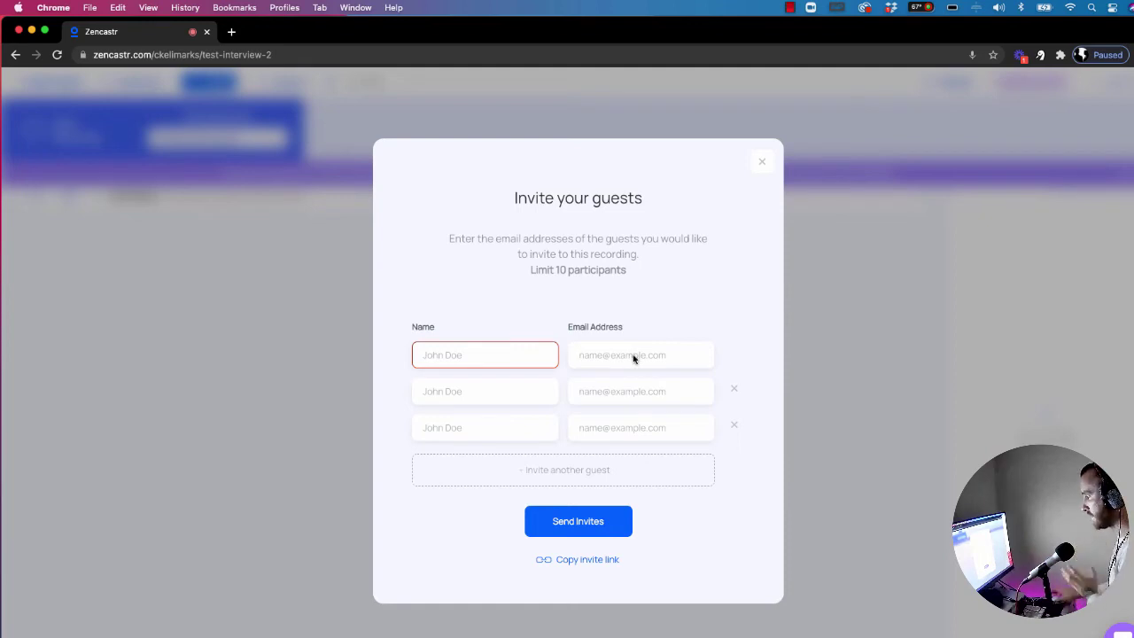
click(760, 164)
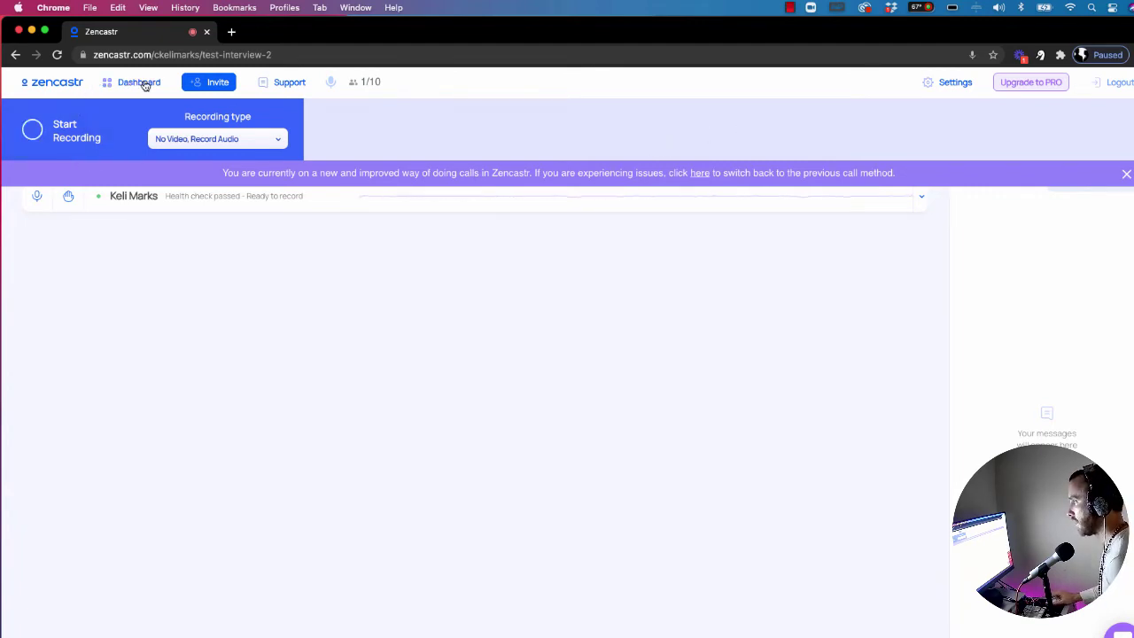
Return to the dashboard, clear a stray text selection, and scroll down the Episodes list
click(113, 86)
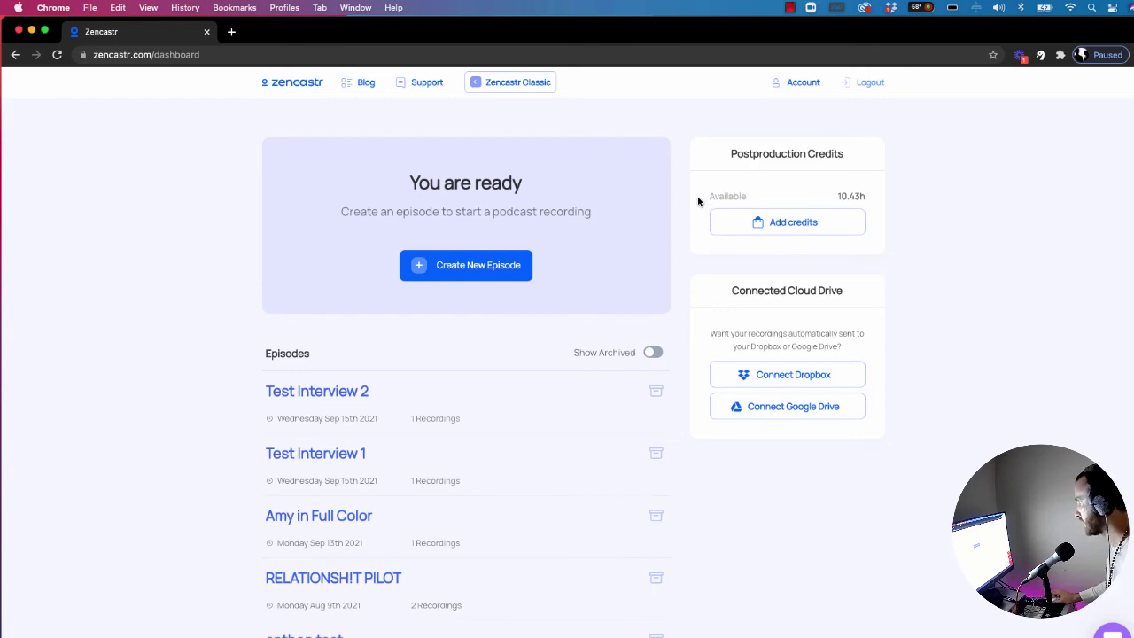
drag(701, 199, 666, 216)
click(866, 200)
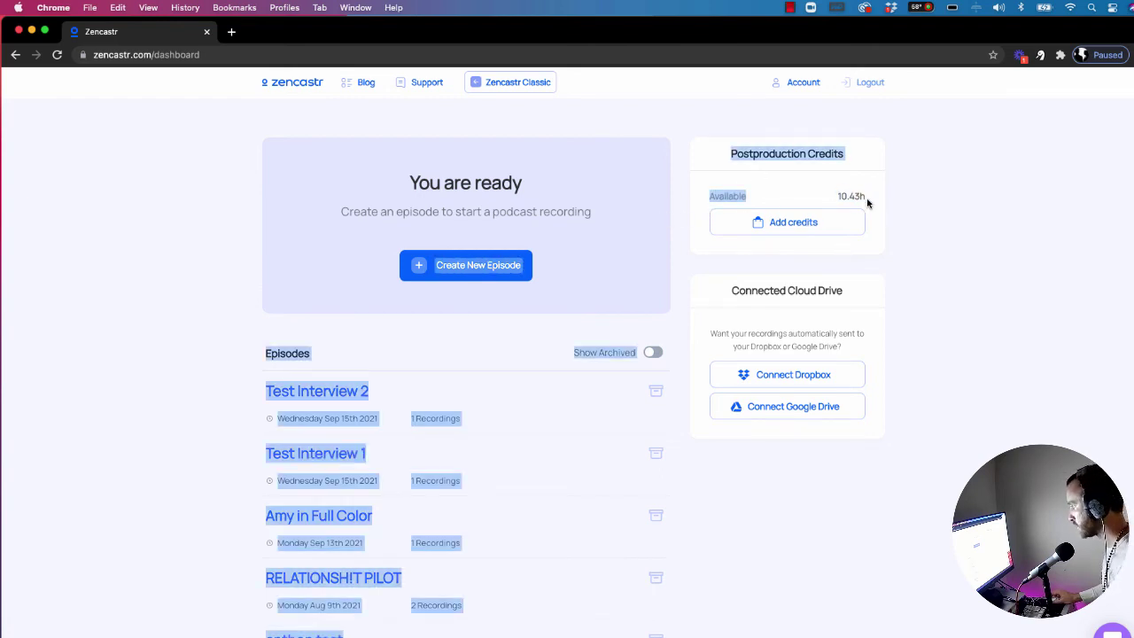
click(877, 178)
scroll(399, 413, down, 5)
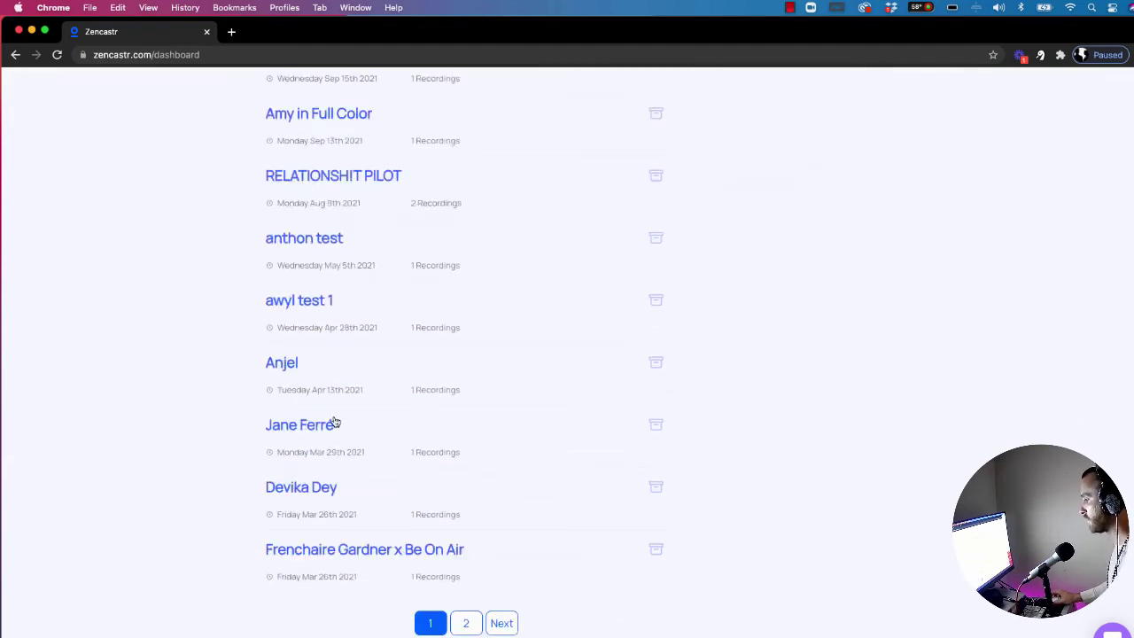
Open the 00:39:21 episode, expand the host's health details, dismiss the banner, and cancel postproduction
click(316, 492)
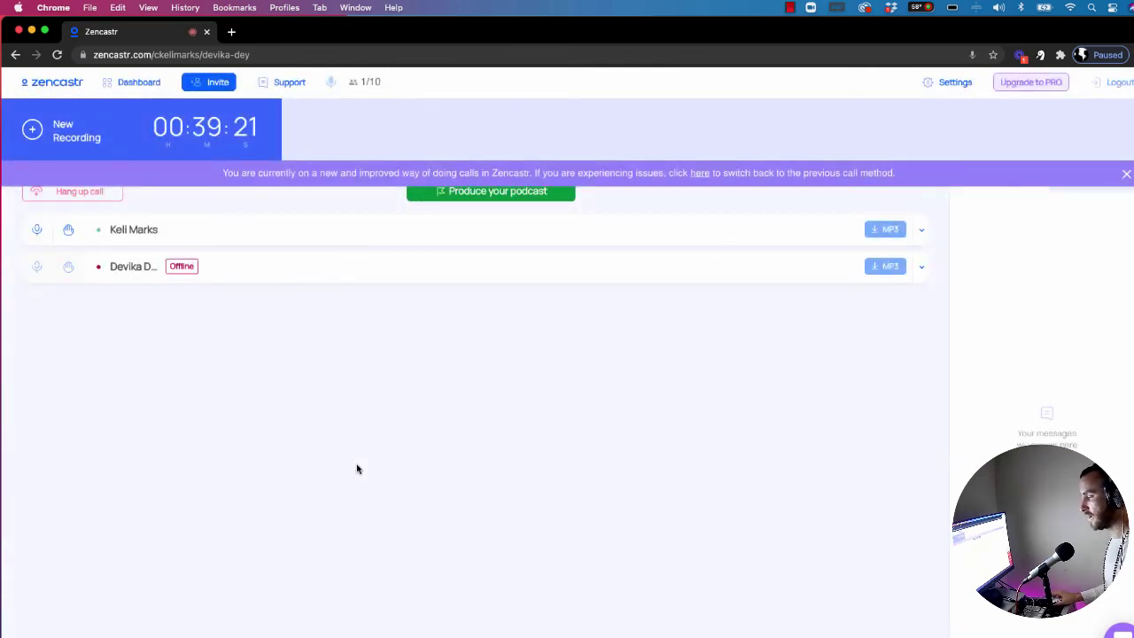
click(921, 230)
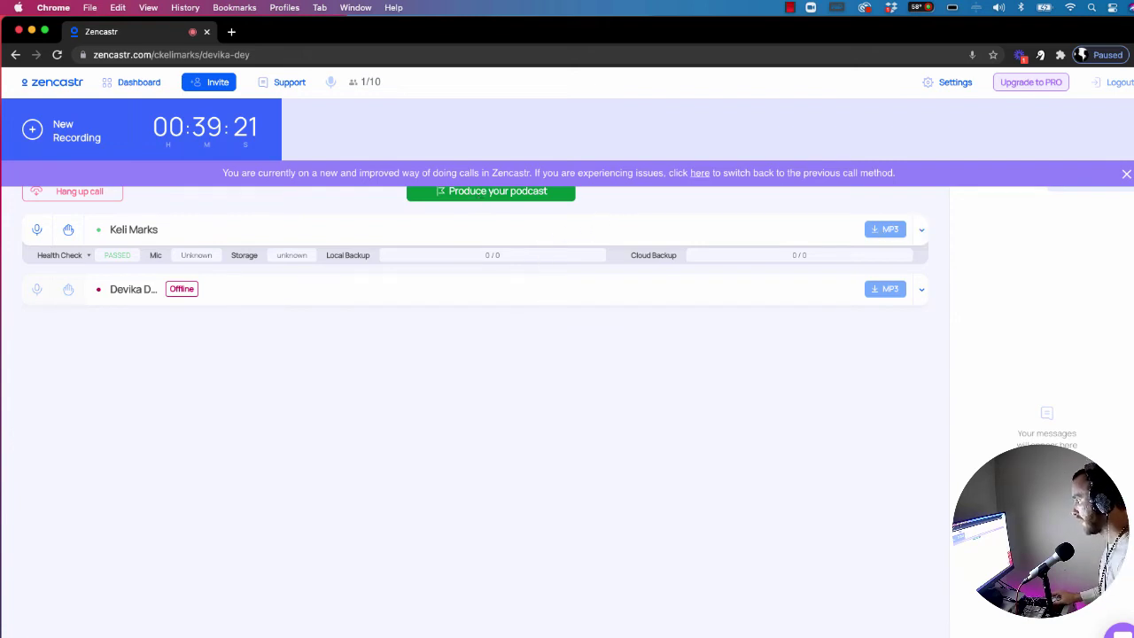
click(1126, 176)
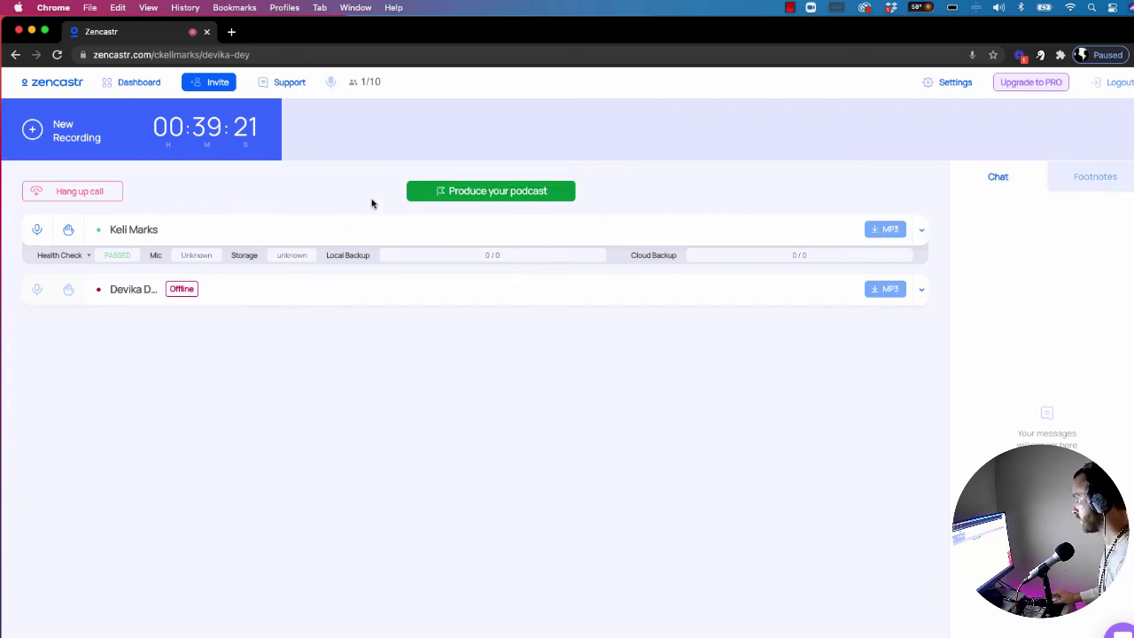
click(473, 195)
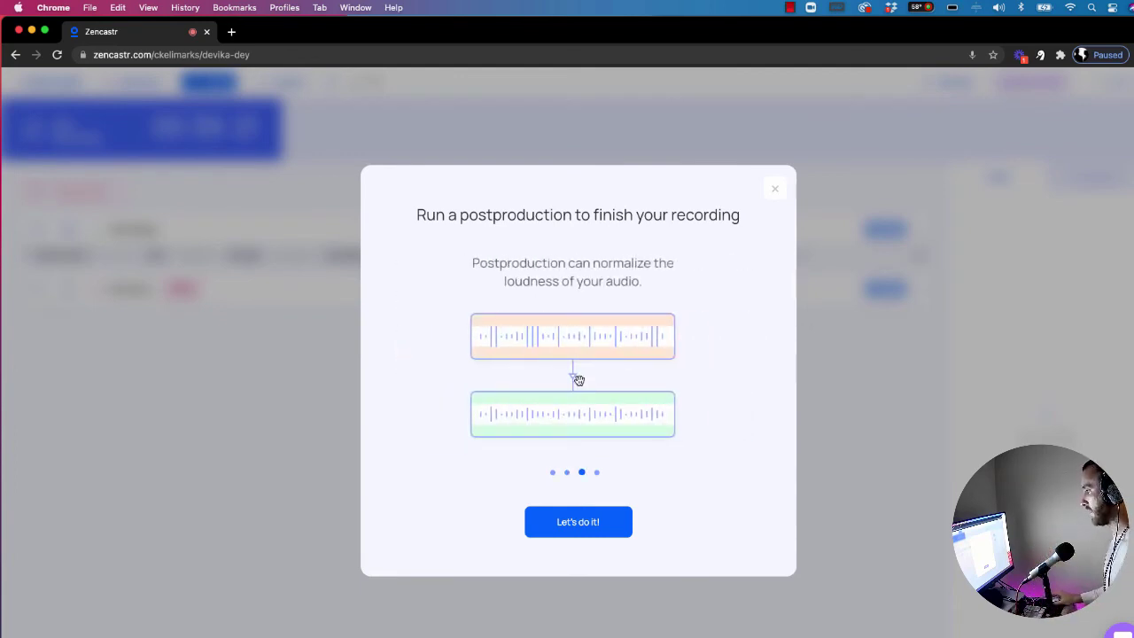
click(775, 188)
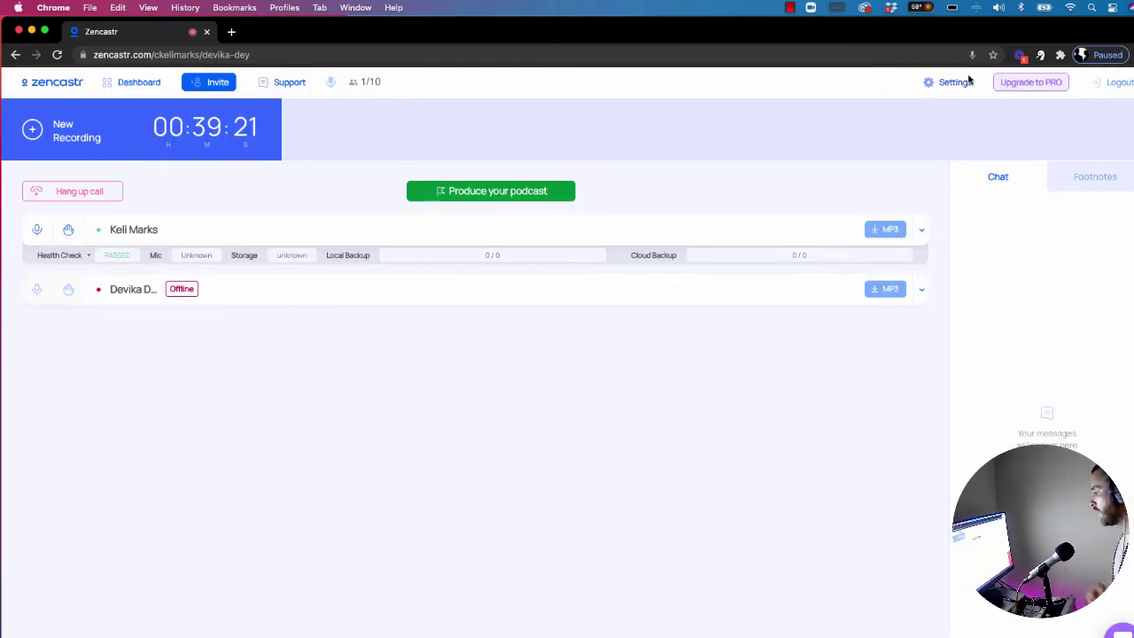
Go back to the dashboard and reopen the same finished episode from the Episodes list
click(131, 83)
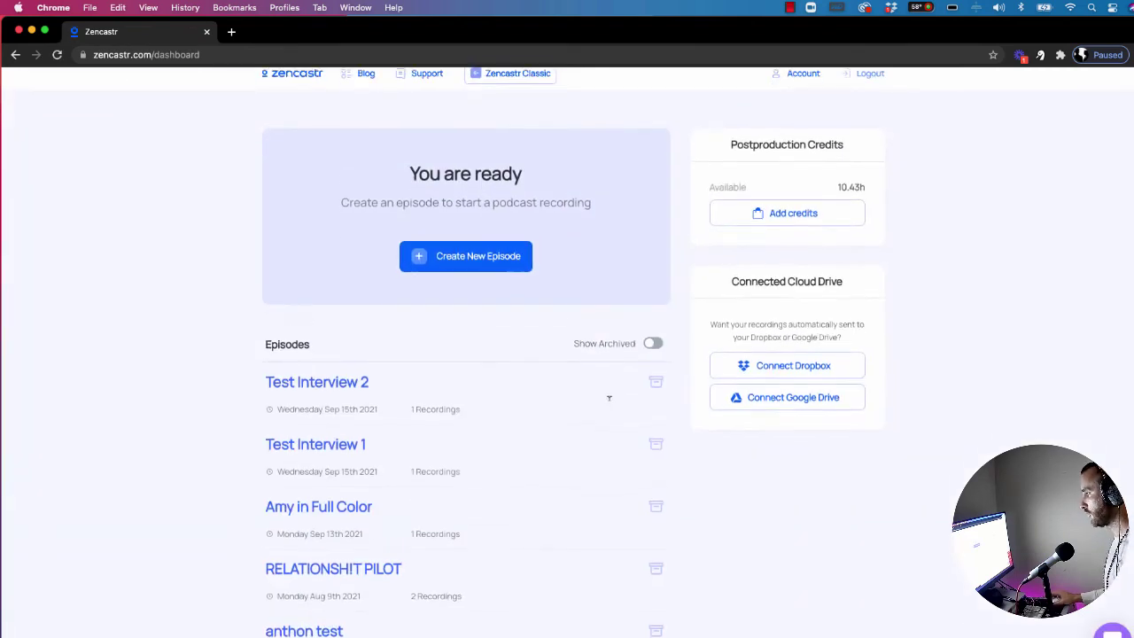
scroll(638, 407, up, 1)
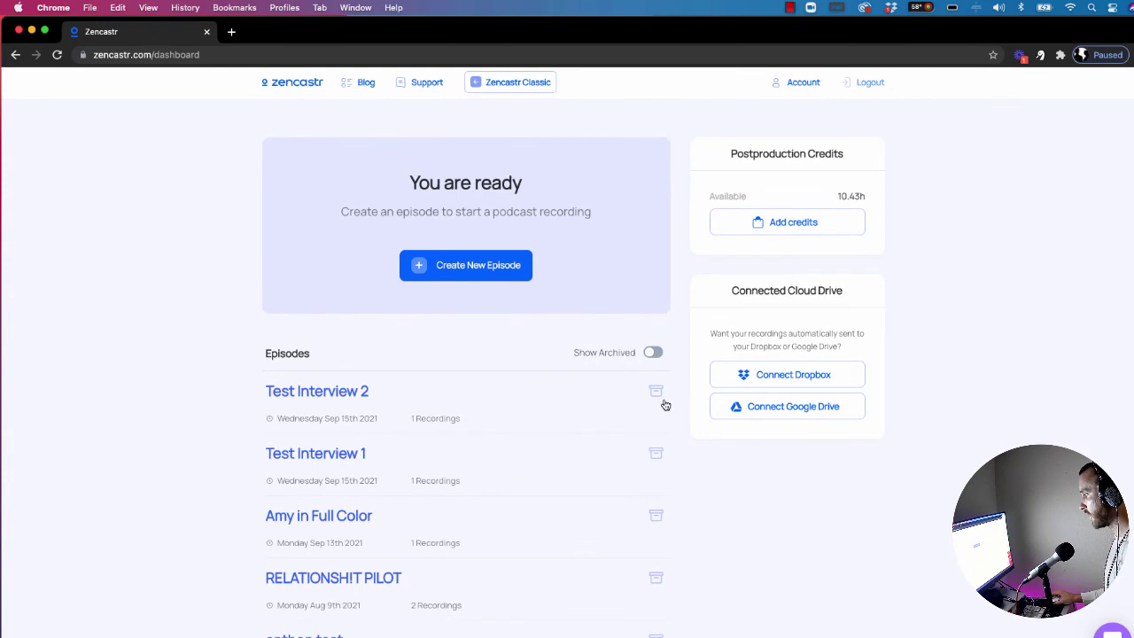
scroll(666, 405, down, 1)
scroll(334, 470, down, 5)
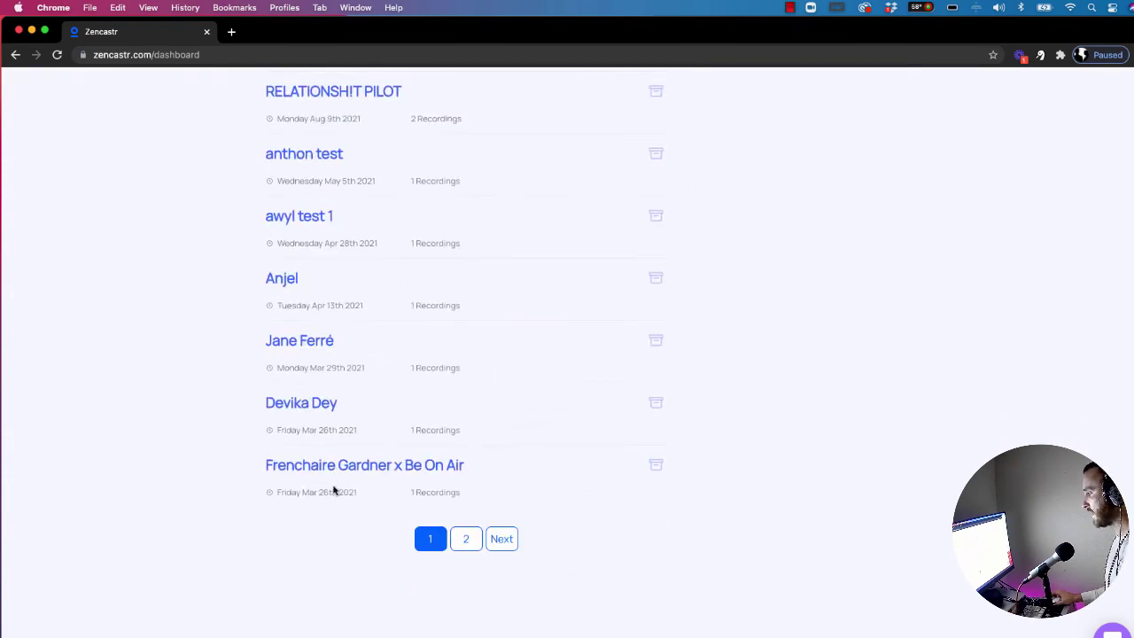
click(314, 409)
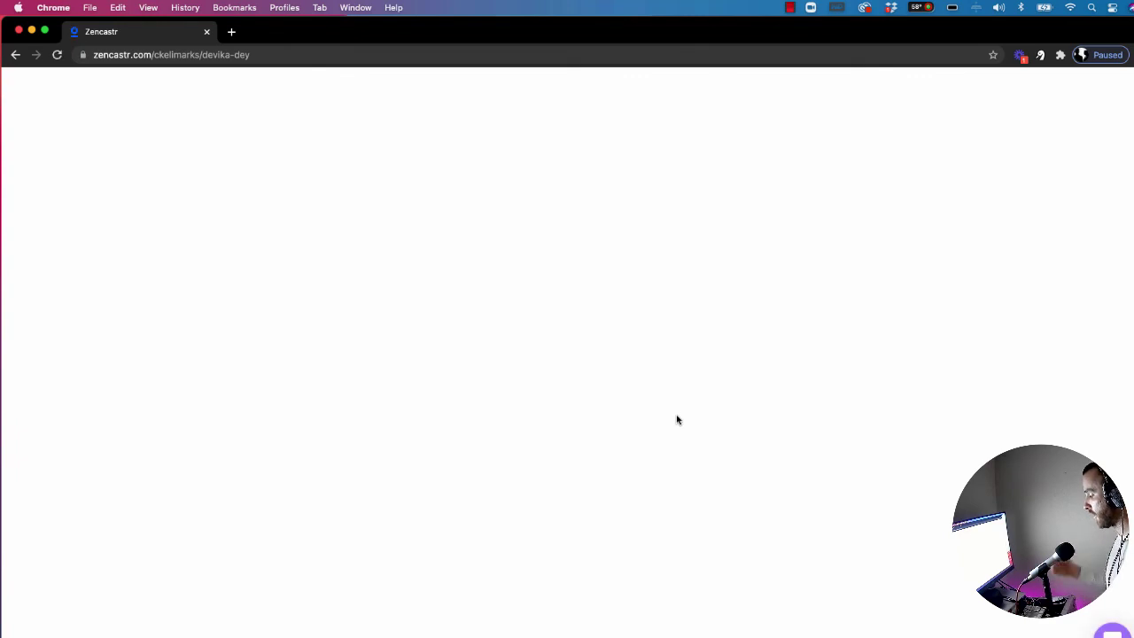
Expand the health check and backup details for both the host and the guest
click(917, 231)
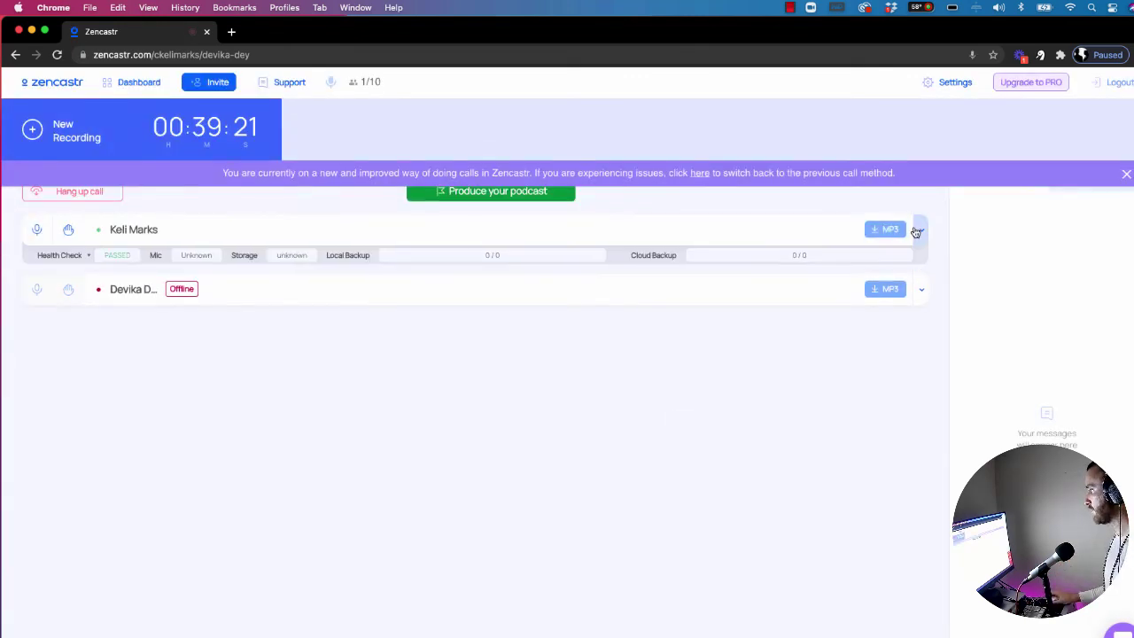
click(921, 290)
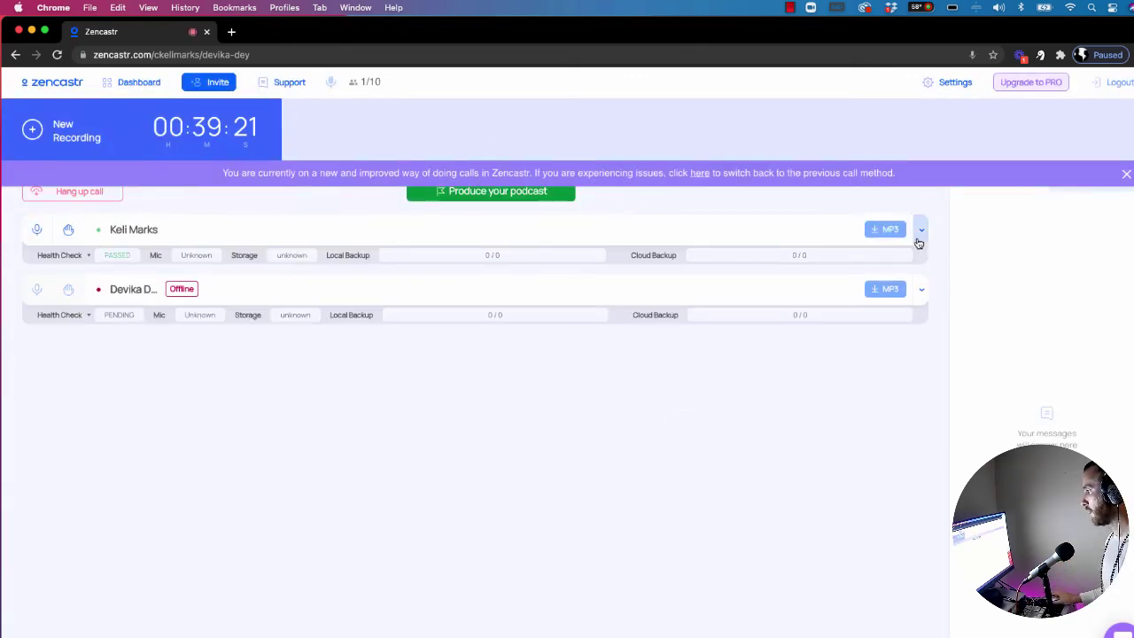